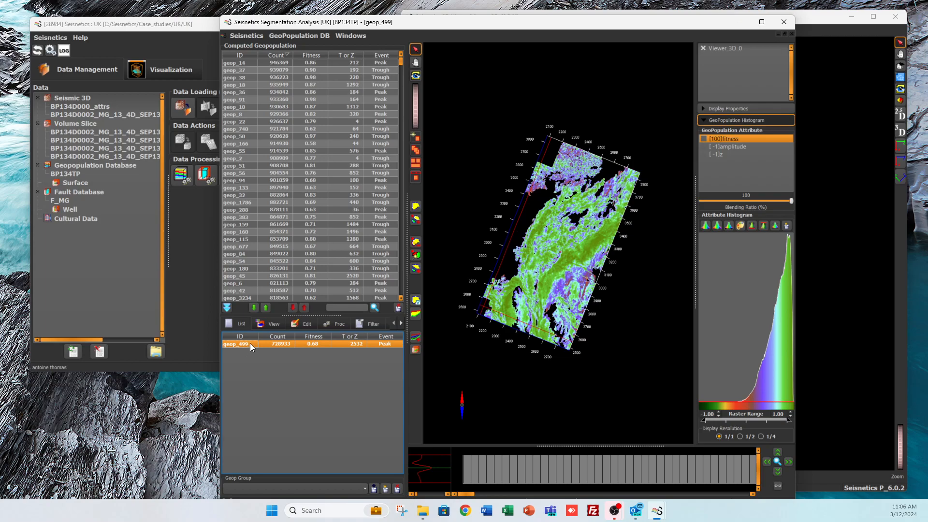
# Open the Geobody Delineation AI tool and create a geobody named Turbidites_1.
pyautogui.click(415, 350)
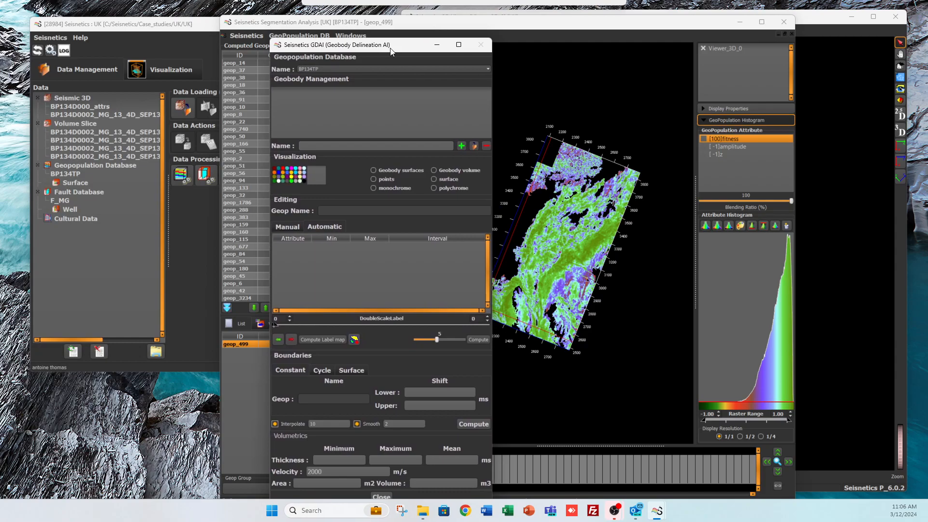
pyautogui.write('T')
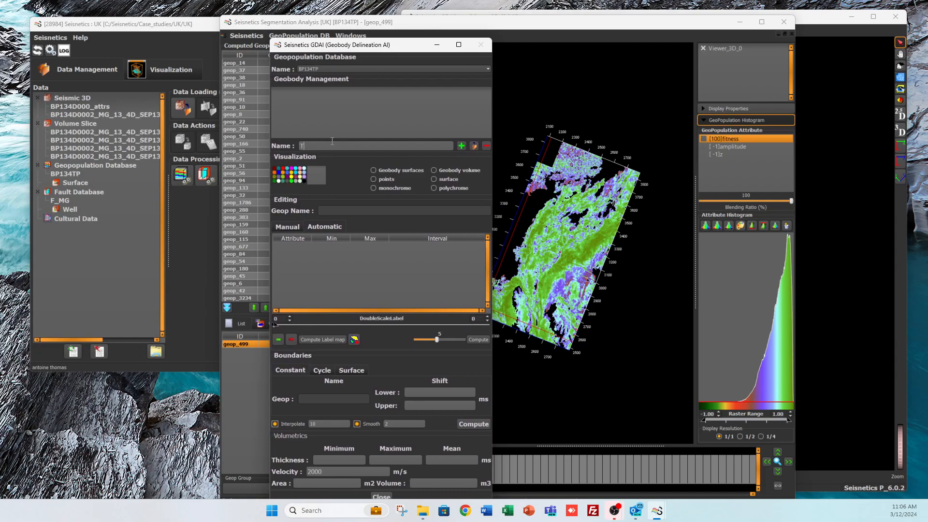
pyautogui.write('urbidites_1')
pyautogui.click(461, 145)
# Load geop_499 as the geopopulation to edit for Turbidites_1 and set its fitness interval to >= max.
pyautogui.moveTo(405, 45); pyautogui.dragTo(372, 33)
pyautogui.click(245, 329)
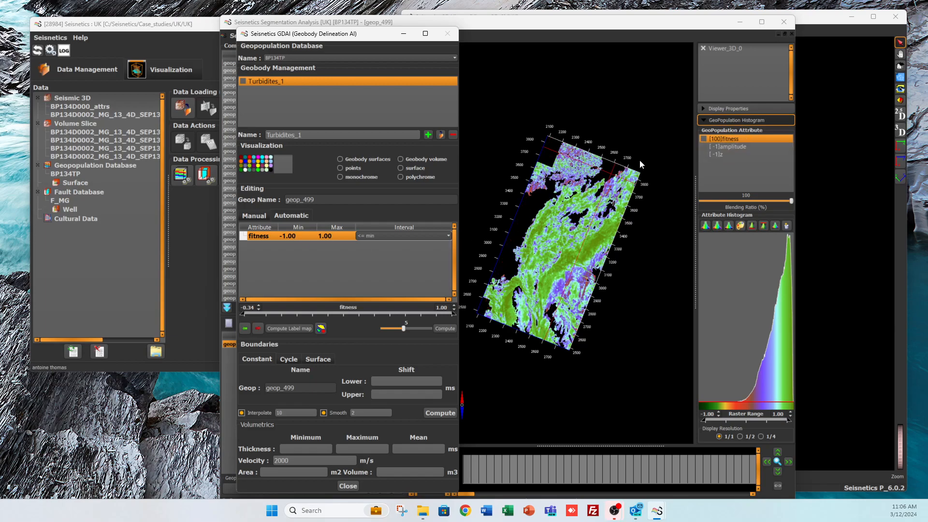
pyautogui.moveTo(364, 40); pyautogui.dragTo(343, 34)
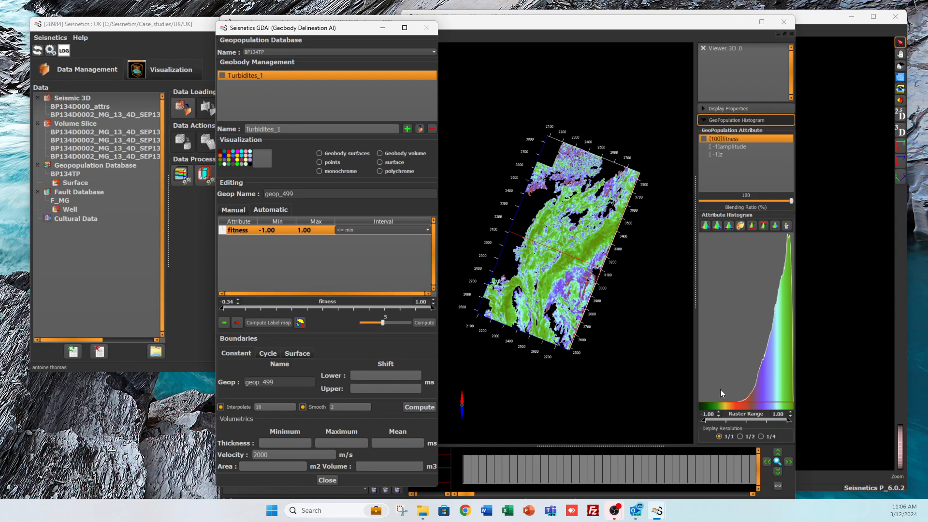
pyautogui.click(352, 232)
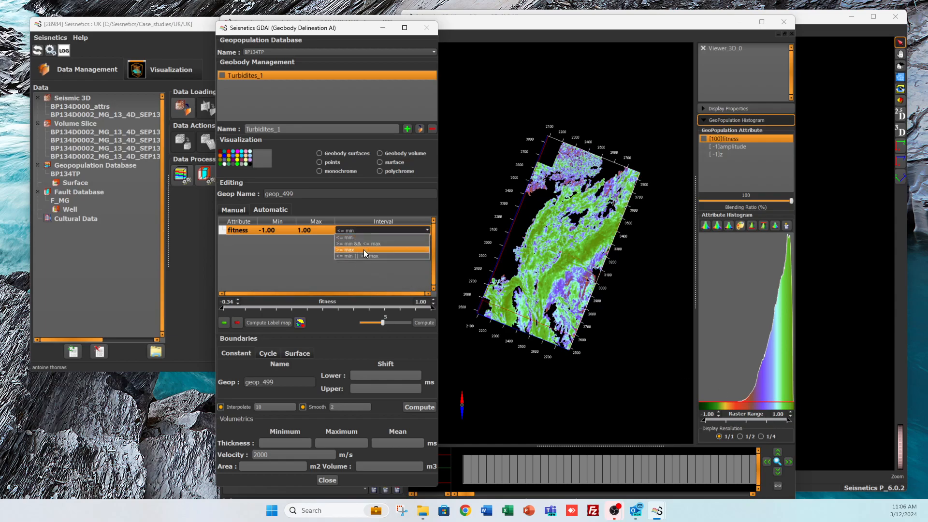
pyautogui.click(364, 250)
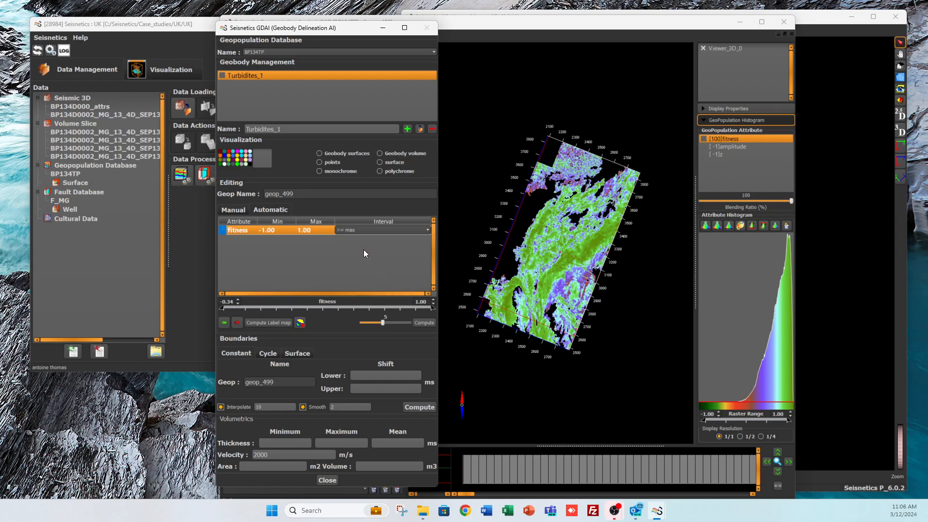
# Compute the label map for geop_499 and display the GB_label_map attribute on the map at 100% blending.
pyautogui.click(280, 322)
pyautogui.moveTo(349, 32); pyautogui.dragTo(218, 31)
pyautogui.click(378, 347)
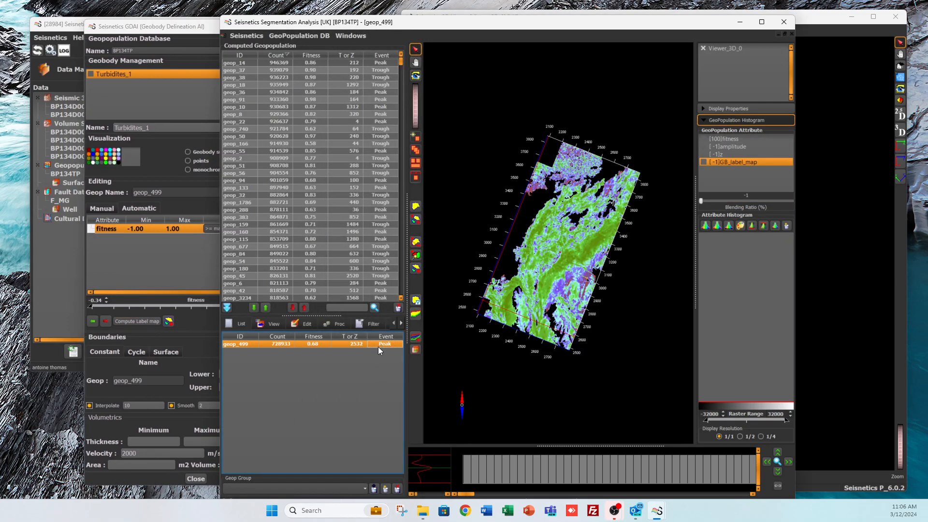
pyautogui.doubleClick(709, 163)
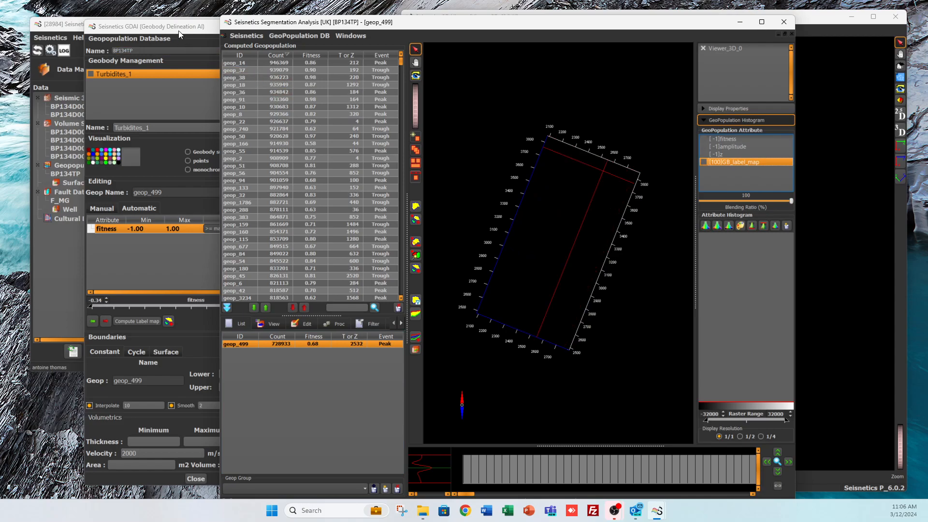
# Set the fitness Max threshold to 0.78 so the label map isolates the turbidite channels.
pyautogui.click(216, 221)
pyautogui.moveTo(270, 305); pyautogui.dragTo(266, 306)
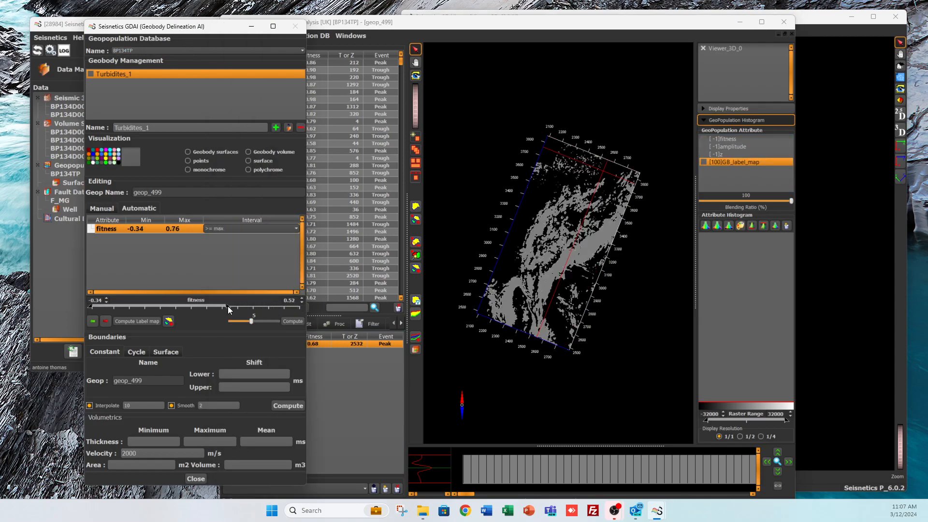
pyautogui.moveTo(228, 306); pyautogui.dragTo(267, 306)
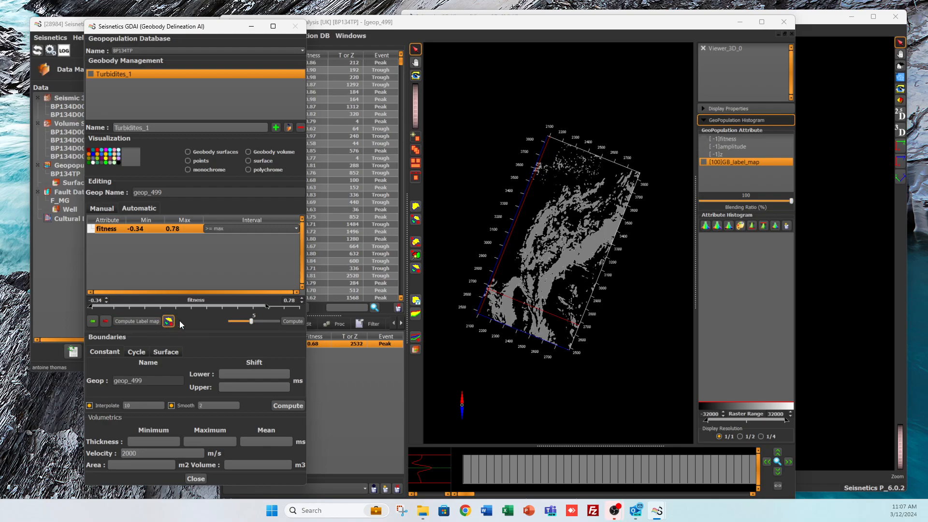
# Delineate the geobody automatically from a seed point on the main channel, computing it with the automatic editing value at 1 and again at 5.
pyautogui.click(559, 270)
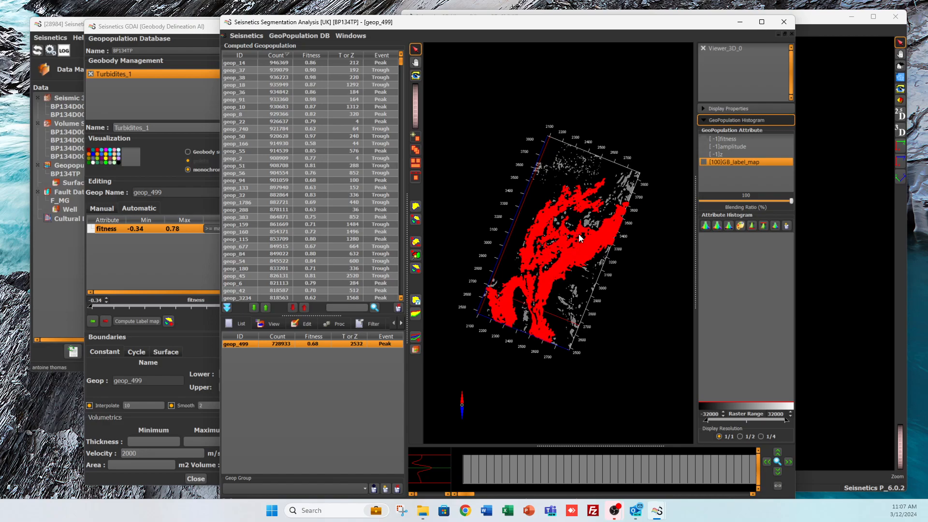
pyautogui.click(187, 23)
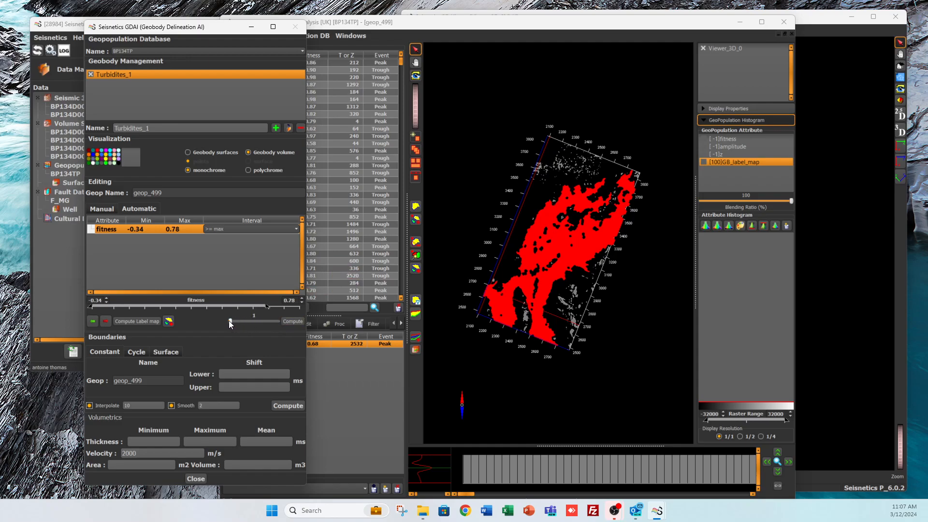
pyautogui.click(293, 322)
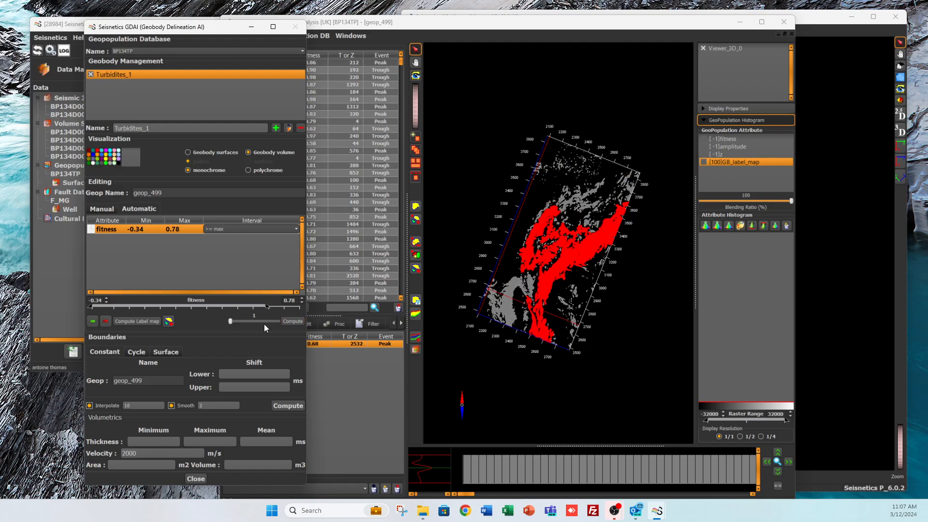
pyautogui.click(289, 322)
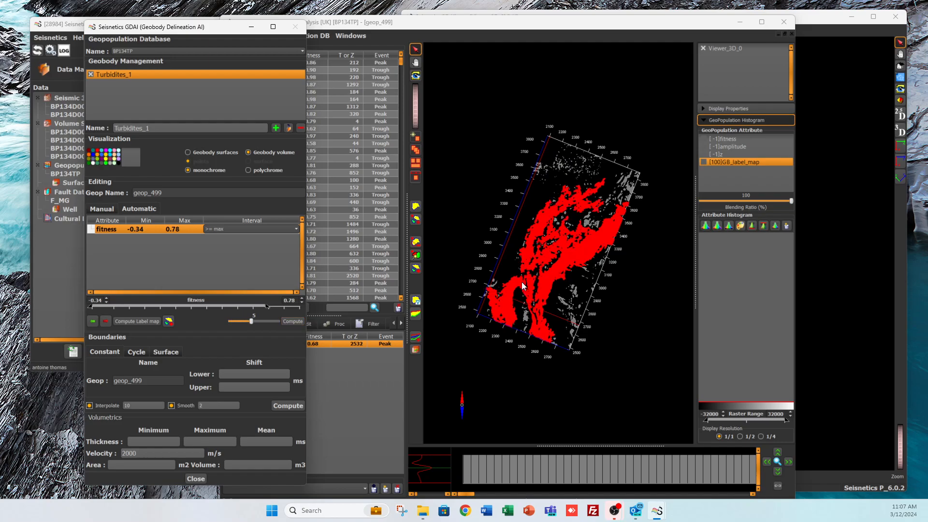
# Review the boundary methods and compute the geobody's boundaries by Cycle with lower and upper shifts of 1/2 lobe.
pyautogui.moveTo(227, 30); pyautogui.dragTo(285, 24)
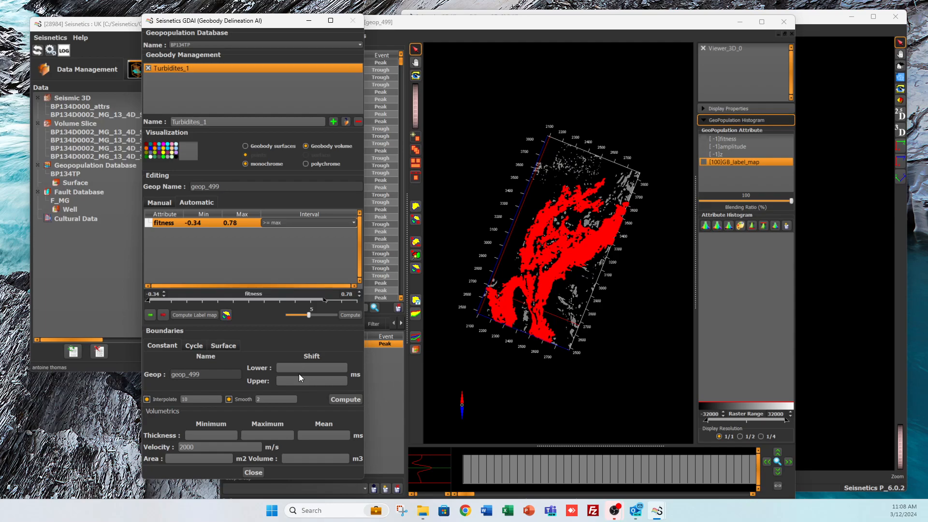
pyautogui.click(193, 343)
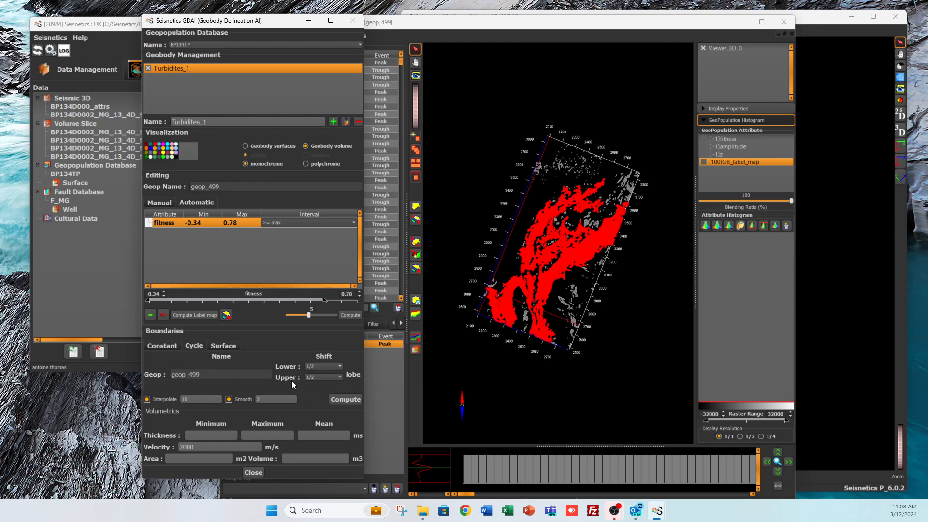
pyautogui.click(328, 367)
pyautogui.click(222, 345)
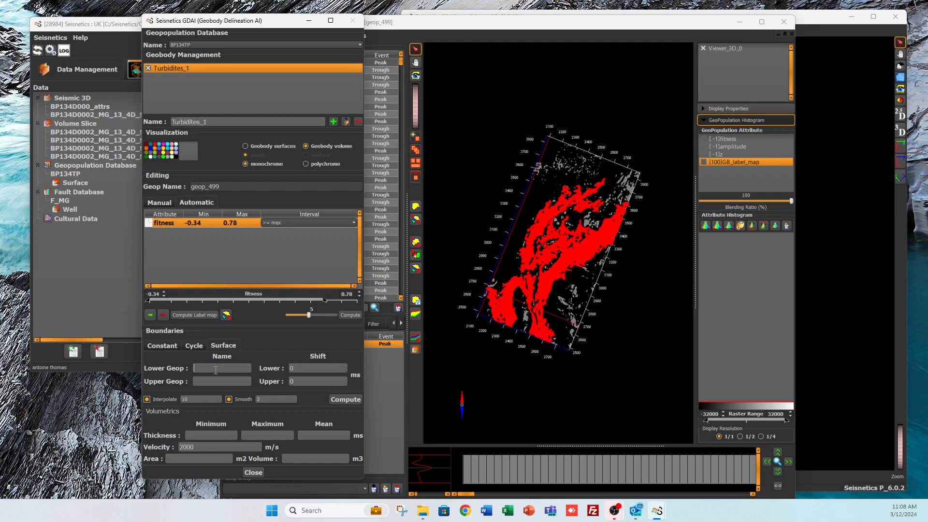
pyautogui.click(196, 346)
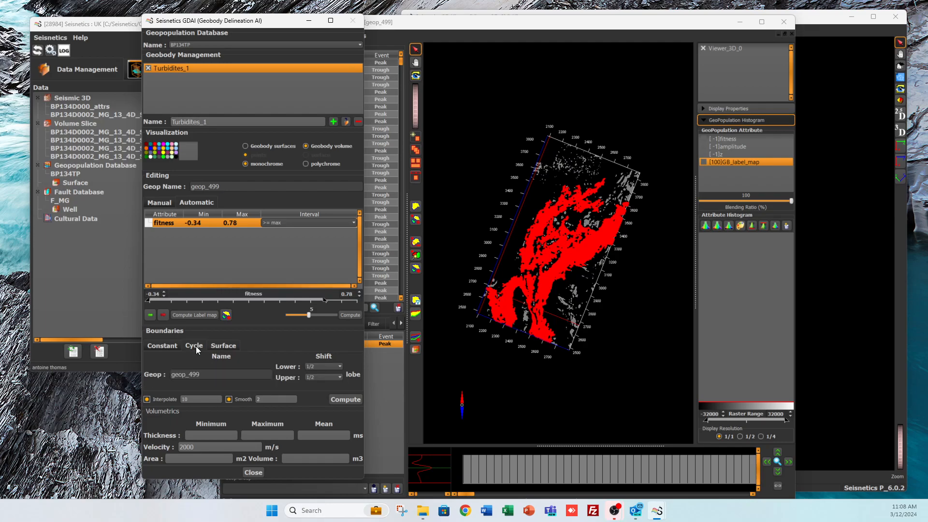
pyautogui.click(318, 367)
pyautogui.click(337, 400)
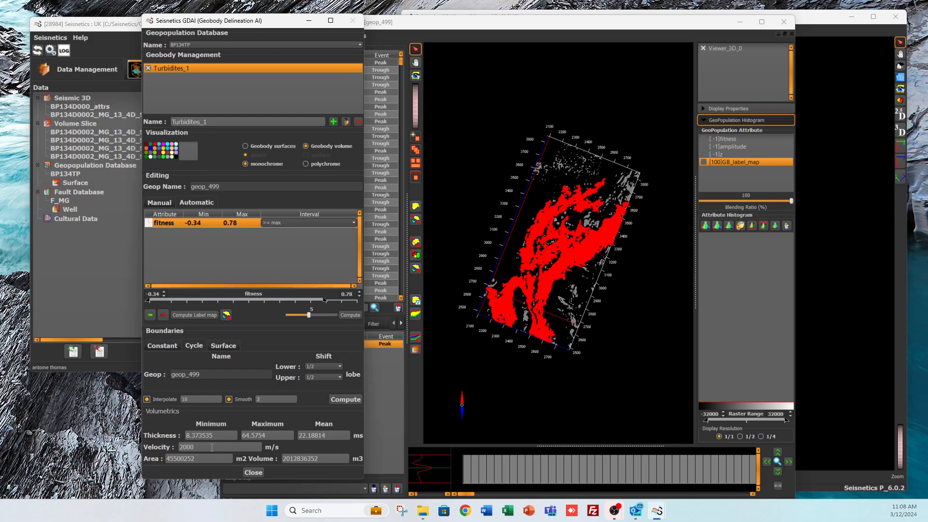
# Hide the BP134TP geopopulation in the 3D viewer and inspect the Turbidites_1 geobody volume up close.
pyautogui.click(901, 138)
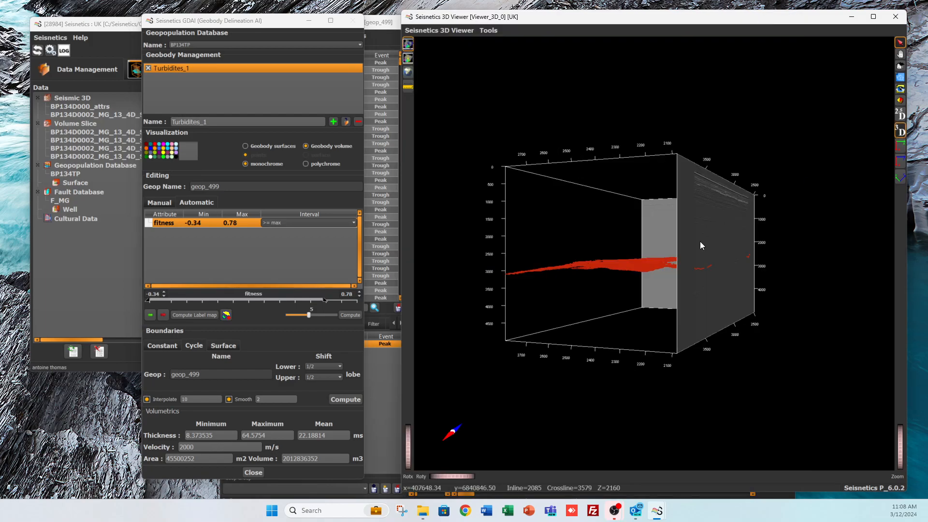
pyautogui.click(136, 69)
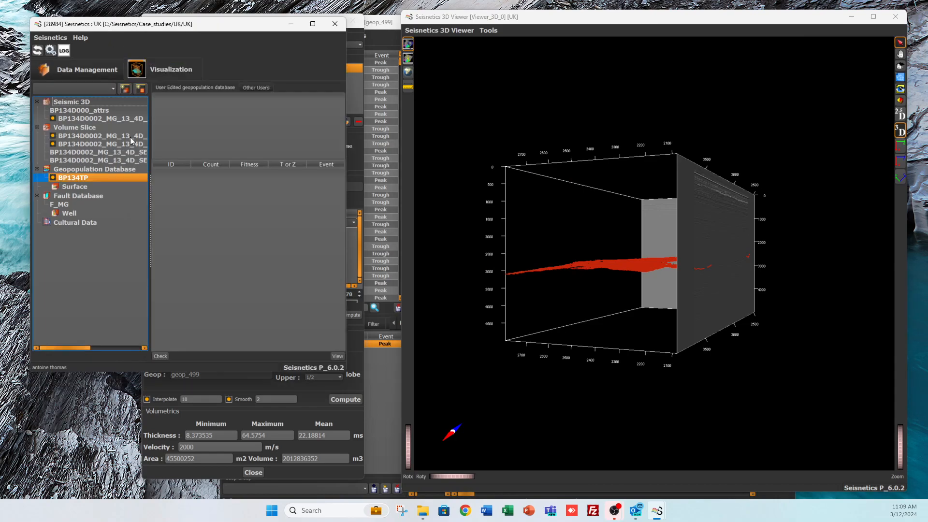
pyautogui.click(52, 177)
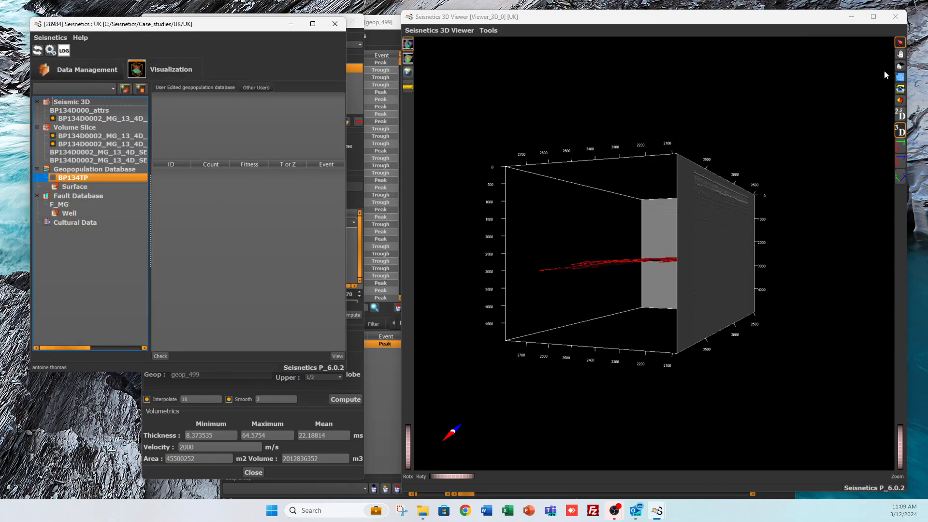
pyautogui.click(899, 54)
pyautogui.moveTo(679, 302); pyautogui.dragTo(625, 197)
pyautogui.moveTo(650, 317); pyautogui.dragTo(658, 340)
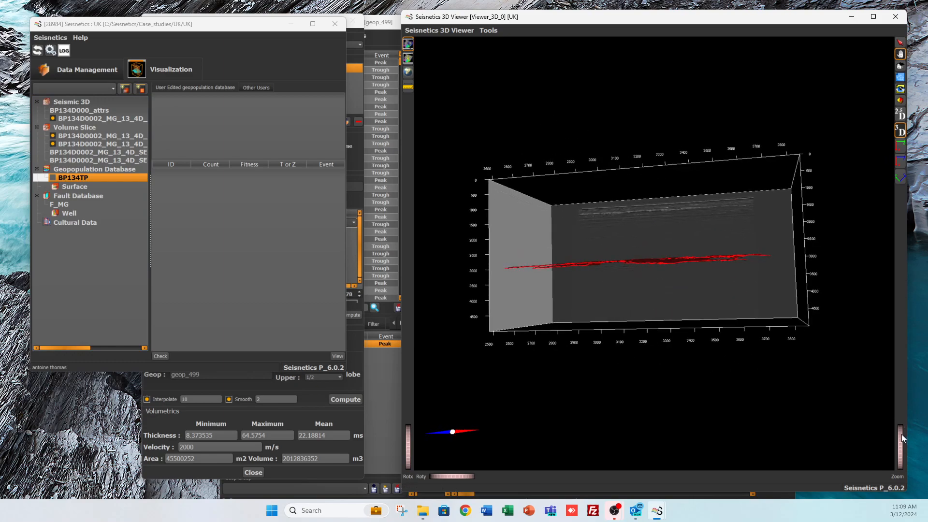
pyautogui.moveTo(901, 433); pyautogui.dragTo(900, 456)
pyautogui.moveTo(657, 348); pyautogui.dragTo(658, 260)
pyautogui.moveTo(621, 227); pyautogui.dragTo(648, 379)
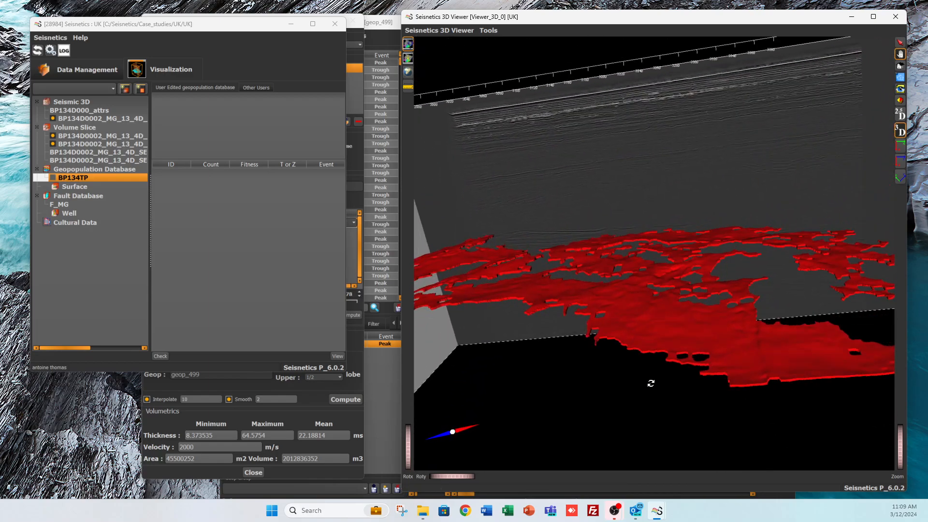
# Set the lower and upper Cycle shifts to 3/2 lobe and recompute the geobody boundaries.
pyautogui.click(347, 387)
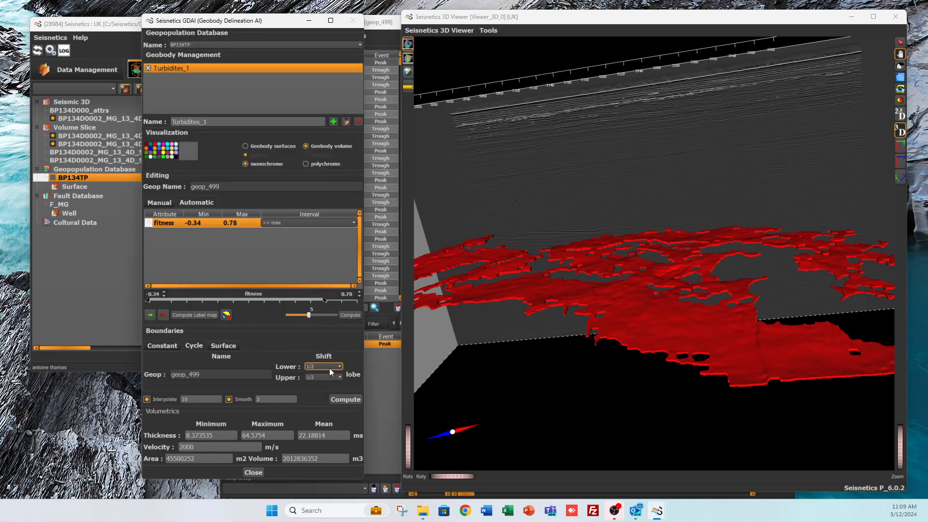
pyautogui.click(329, 369)
pyautogui.click(320, 391)
pyautogui.click(328, 377)
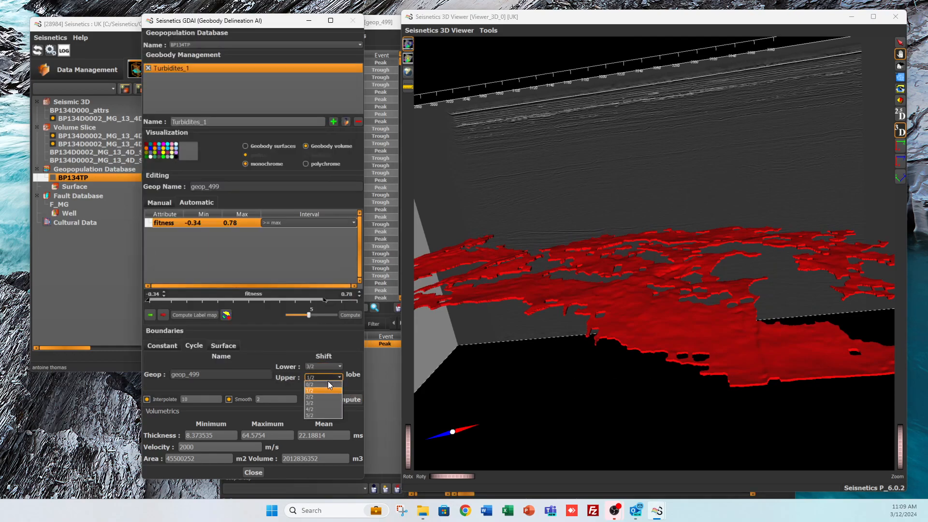
pyautogui.click(319, 403)
pyautogui.moveTo(553, 363); pyautogui.dragTo(571, 284)
pyautogui.click(346, 400)
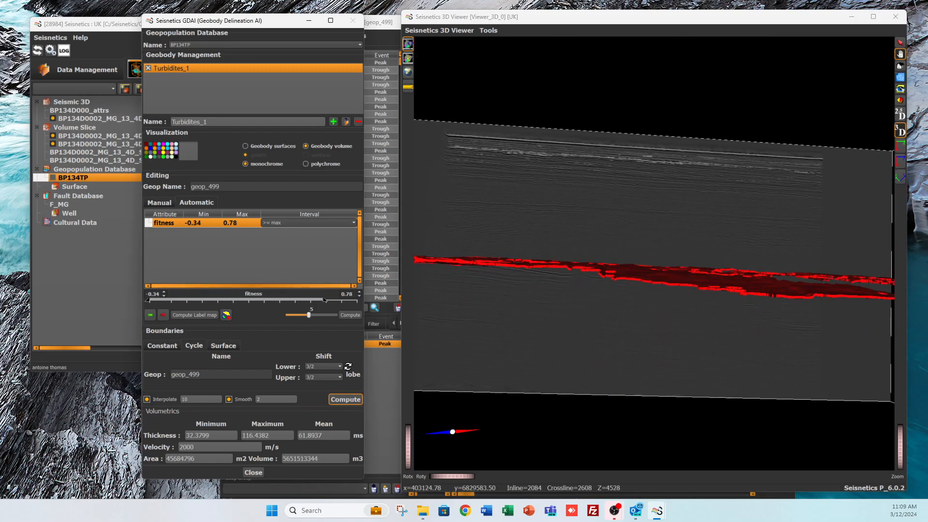
# Set both Cycle shifts back to 1/2 lobe and recompute the geobody volume for comparison.
pyautogui.click(332, 367)
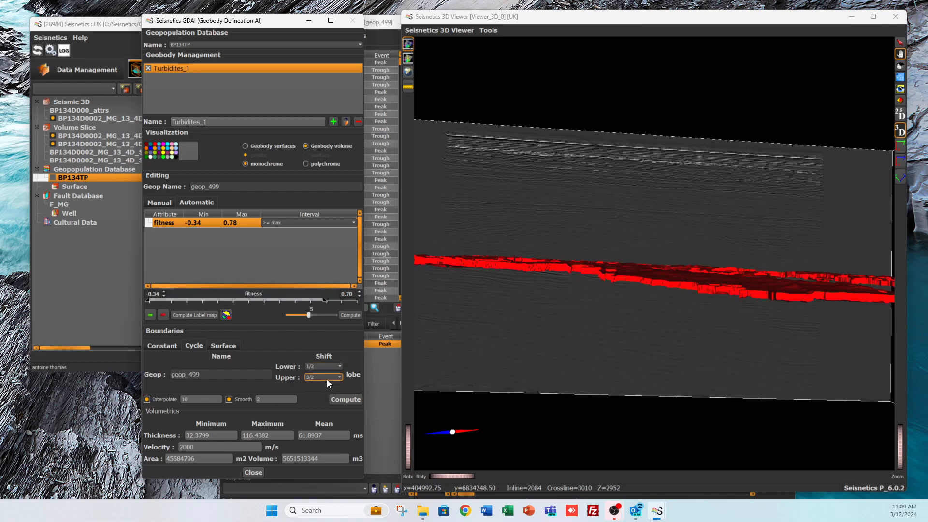
pyautogui.click(327, 380)
pyautogui.click(317, 390)
pyautogui.click(345, 399)
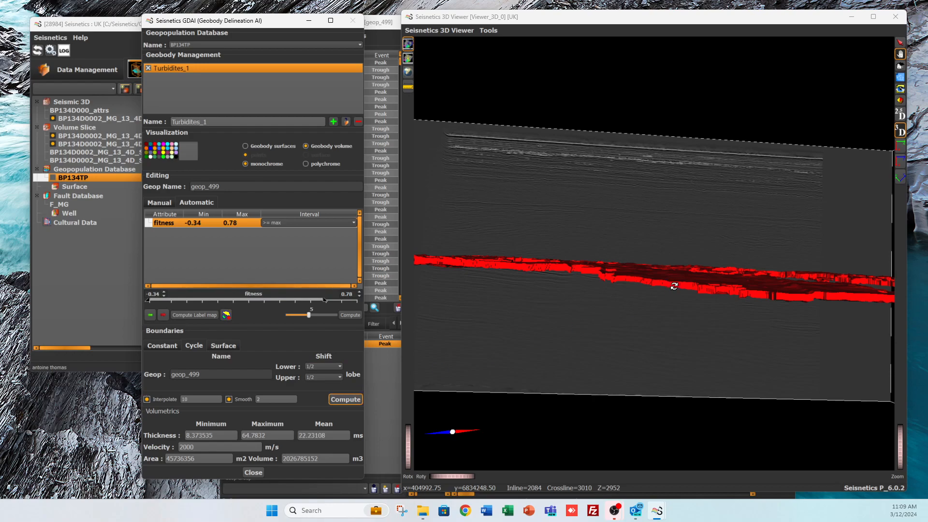
# Set the lower and upper Cycle shifts to 4/2 lobe and recompute the geobody volume.
pyautogui.click(330, 366)
pyautogui.click(317, 398)
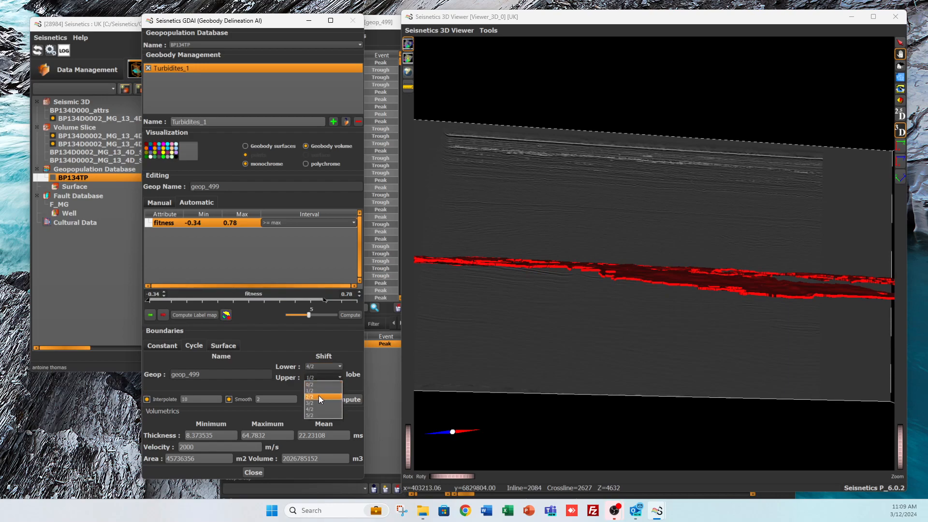
pyautogui.click(318, 408)
pyautogui.click(349, 400)
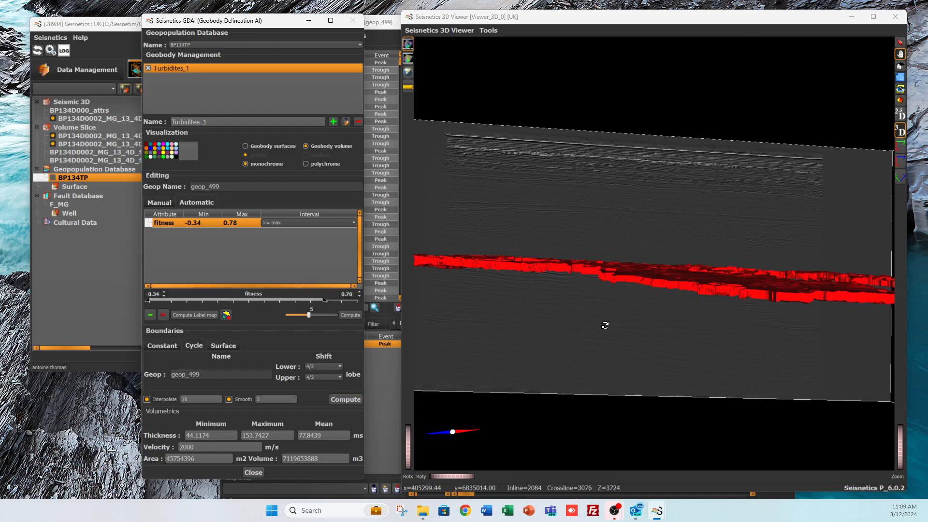
# Compute the Turbidites_1 boundaries with Constant lower and upper shifts of 2 ms, and inspect the geobody volume up close.
pyautogui.moveTo(606, 326); pyautogui.dragTo(614, 365)
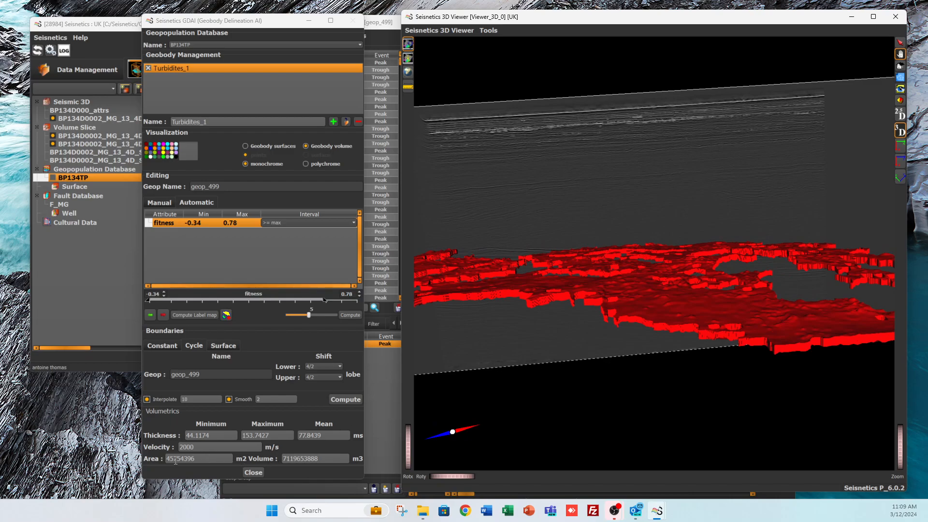
pyautogui.moveTo(599, 341)
pyautogui.mouseDown()
pyautogui.moveTo(586, 313)
pyautogui.moveTo(594, 265)
pyautogui.moveTo(587, 281)
pyautogui.moveTo(593, 350)
pyautogui.mouseUp()
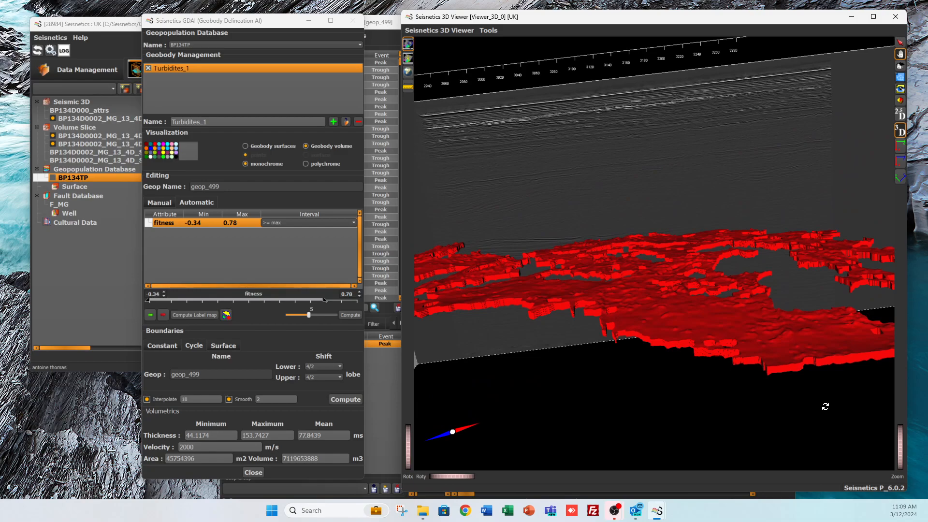
pyautogui.moveTo(901, 453); pyautogui.dragTo(901, 450)
pyautogui.moveTo(642, 304); pyautogui.dragTo(625, 288)
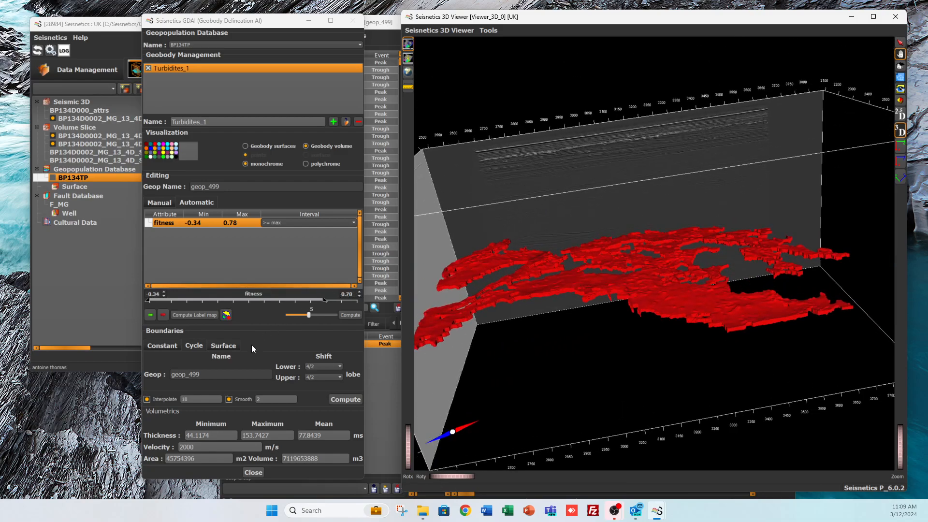
pyautogui.click(170, 346)
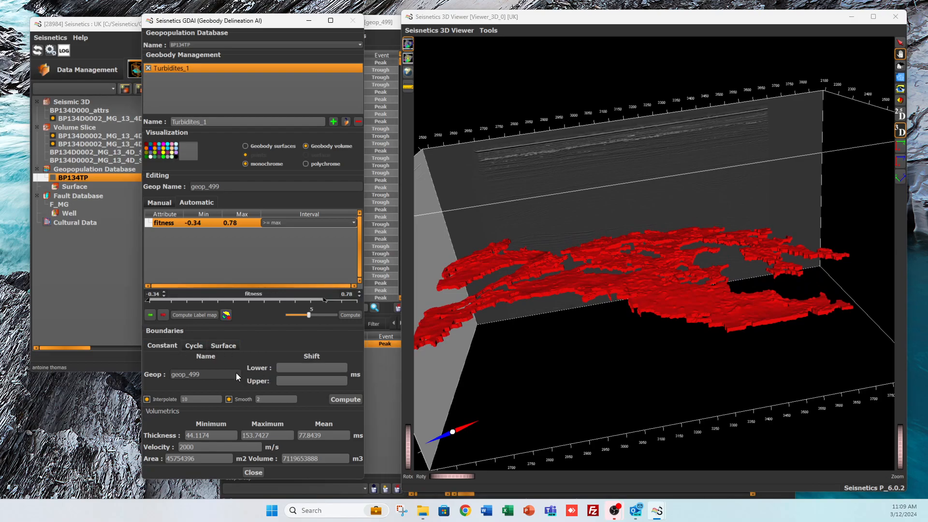
pyautogui.write('2')
pyautogui.click(296, 382)
pyautogui.write('2')
pyautogui.click(346, 400)
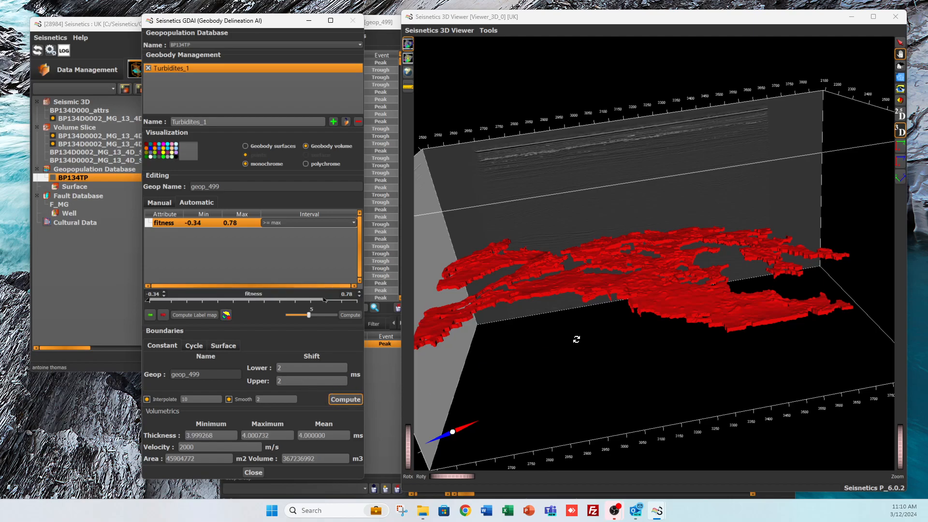
pyautogui.moveTo(562, 365); pyautogui.dragTo(564, 304)
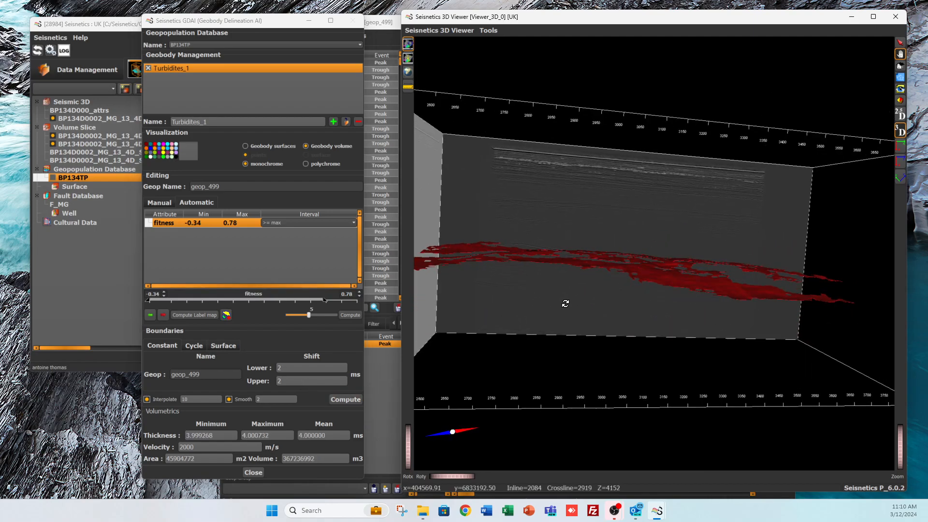
pyautogui.moveTo(900, 445); pyautogui.dragTo(902, 459)
pyautogui.moveTo(618, 341); pyautogui.dragTo(598, 376)
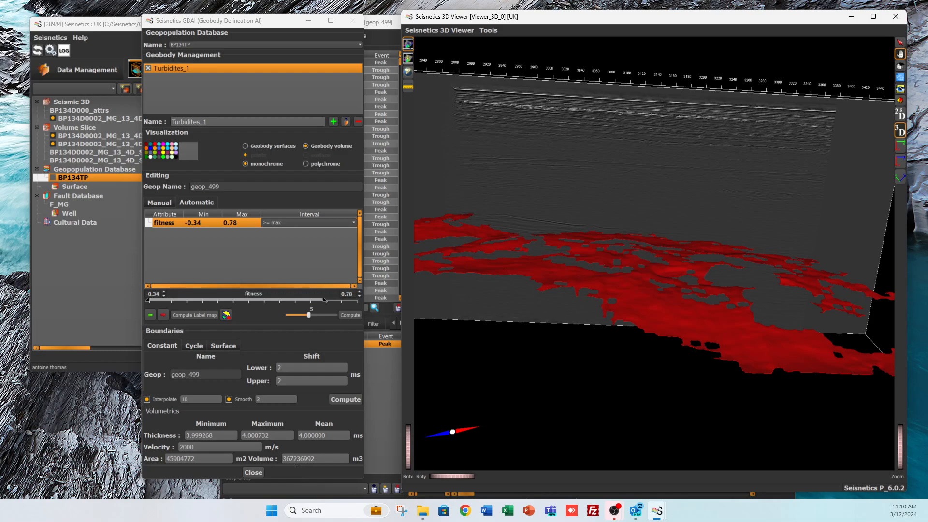
# Switch the boundary definition to the Surface method and update the Turbidites_1 geobody entry.
pyautogui.click(223, 346)
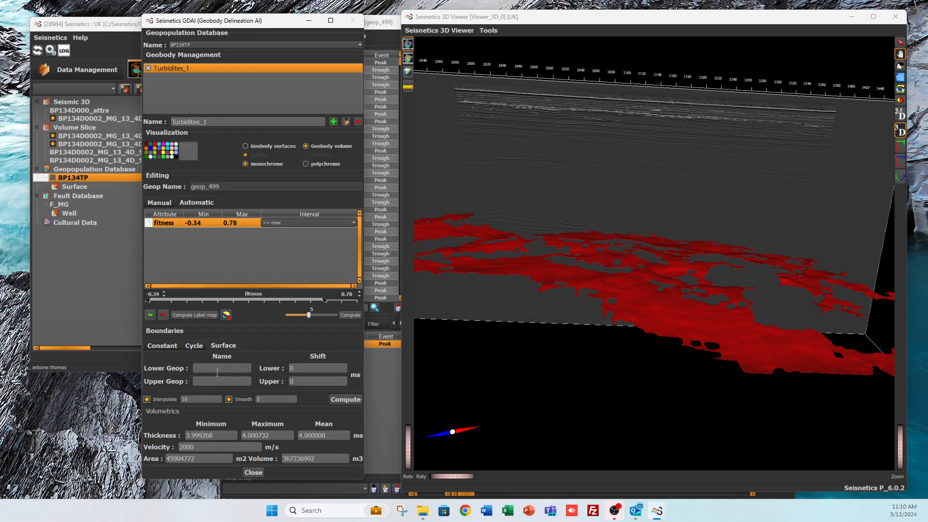
pyautogui.moveTo(586, 277); pyautogui.dragTo(633, 247)
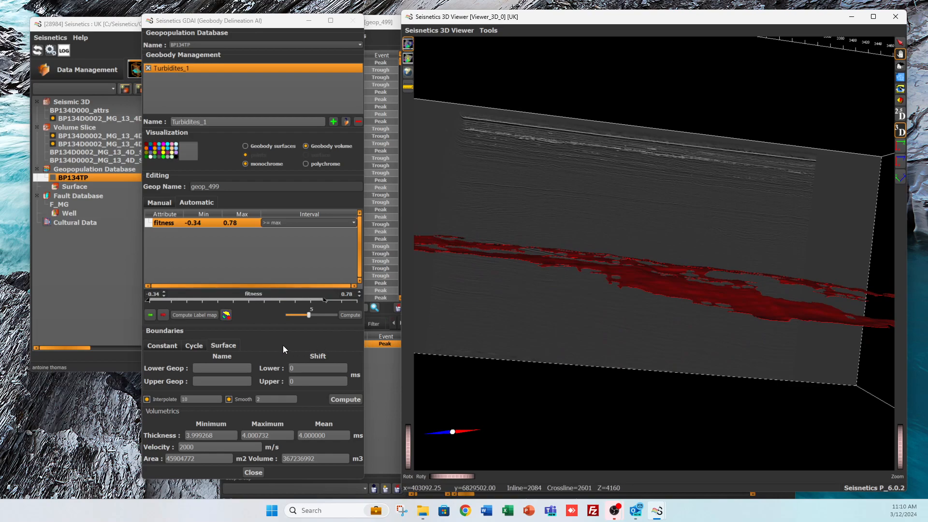
pyautogui.click(346, 122)
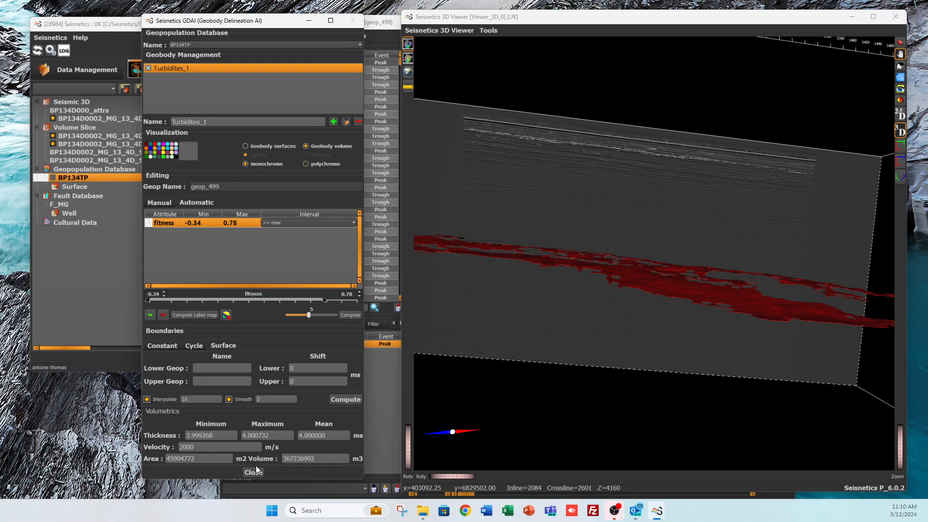
pyautogui.moveTo(621, 229); pyautogui.dragTo(615, 290)
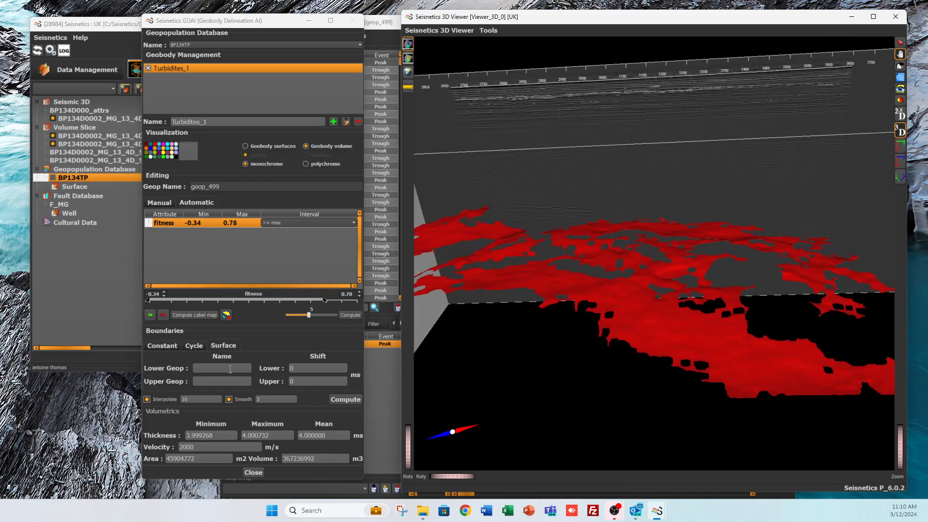